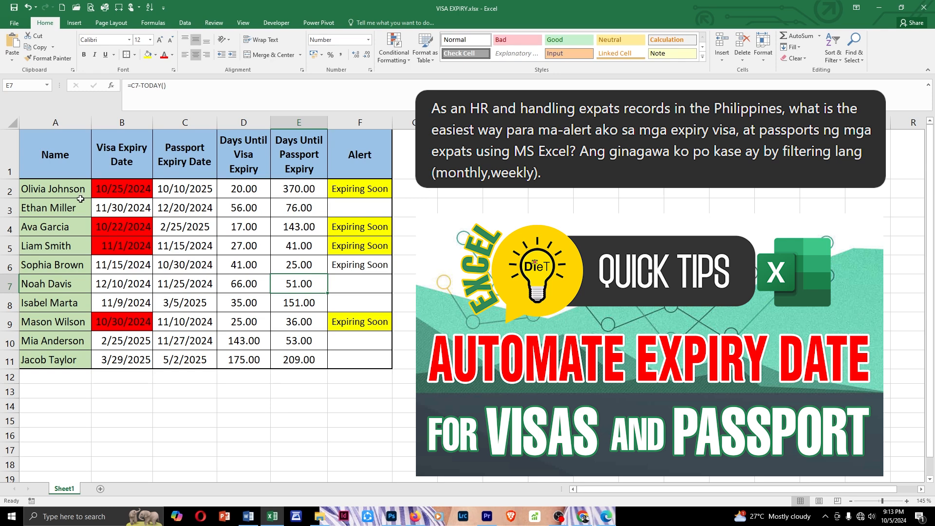
click(55, 122)
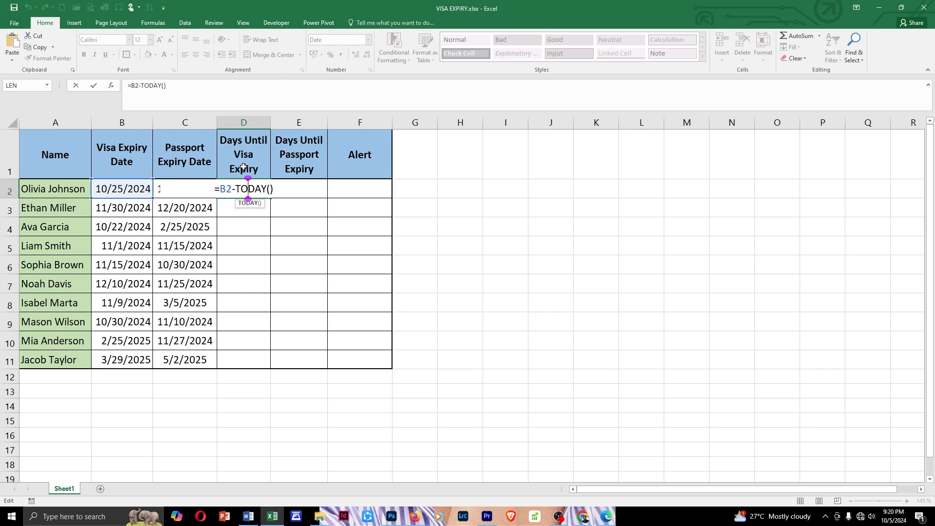
click(394, 51)
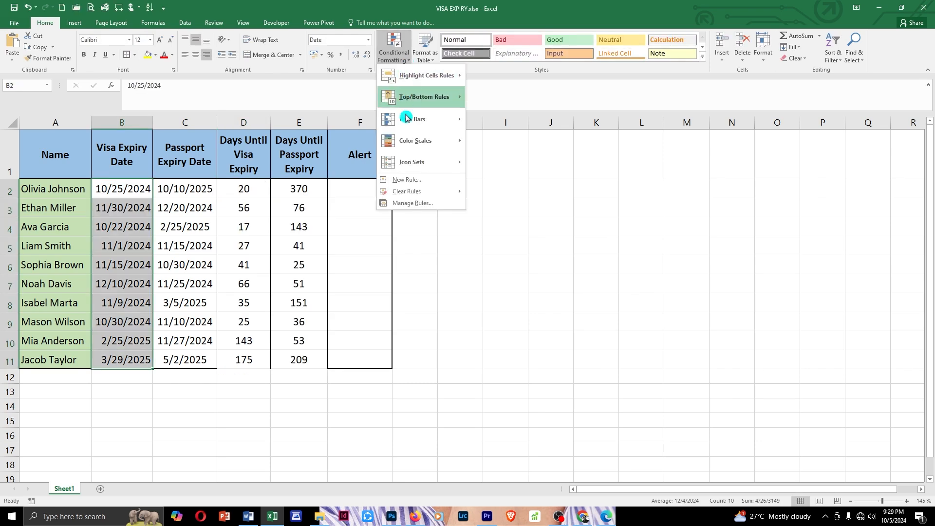
click(420, 181)
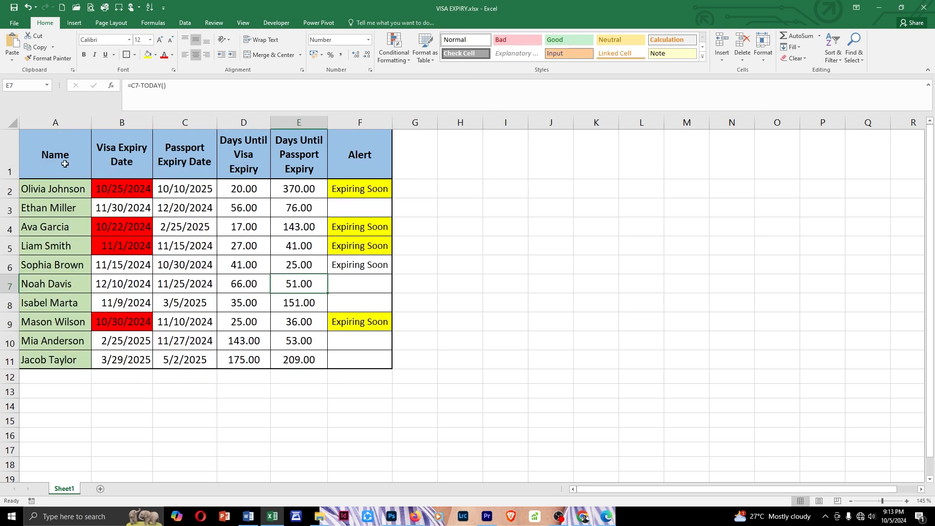
Examine the finished table's name, passport expiry, days-until-expiry and Alert columns, including the formulas behind several Alert cells
click(65, 164)
key(ctrl+space)
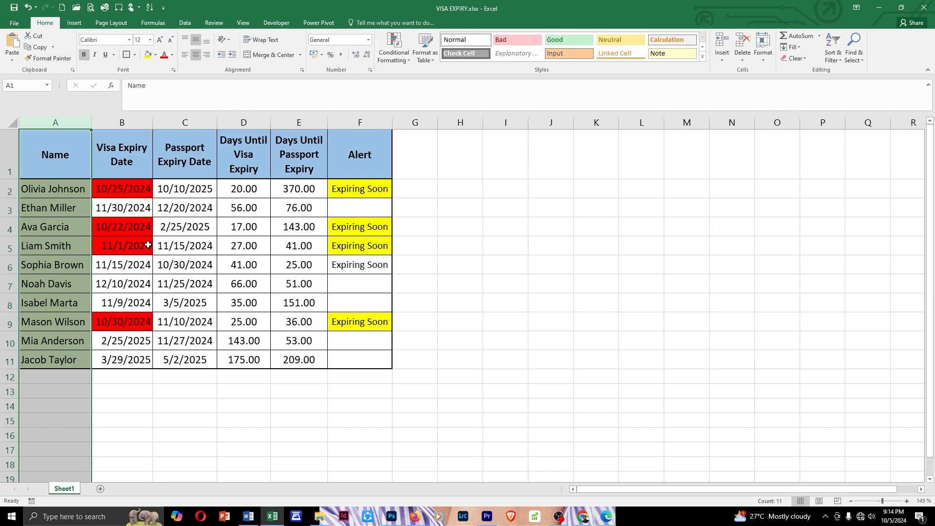
click(201, 148)
key(ctrl+space)
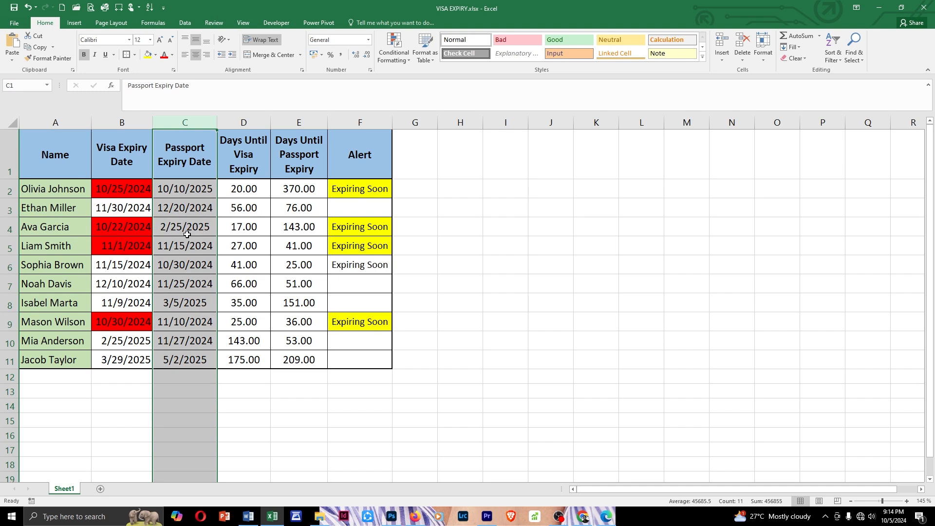
click(251, 122)
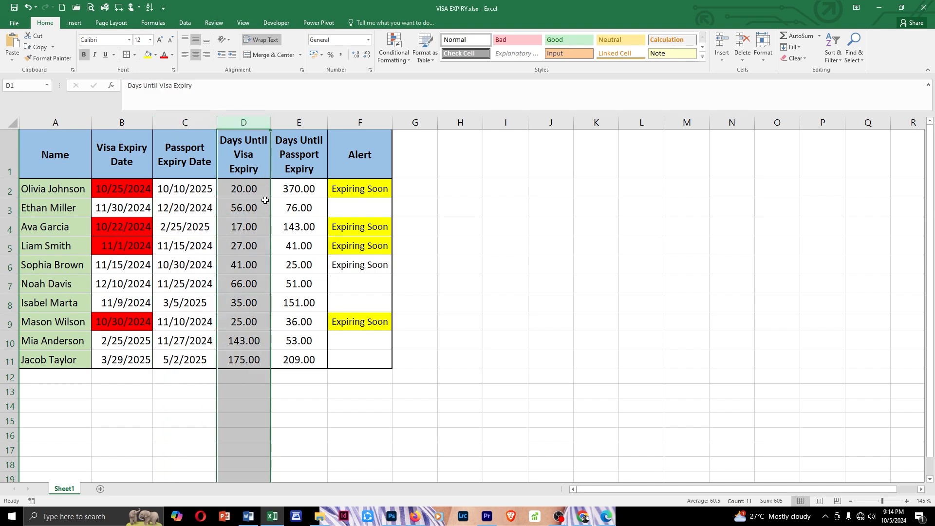
click(320, 123)
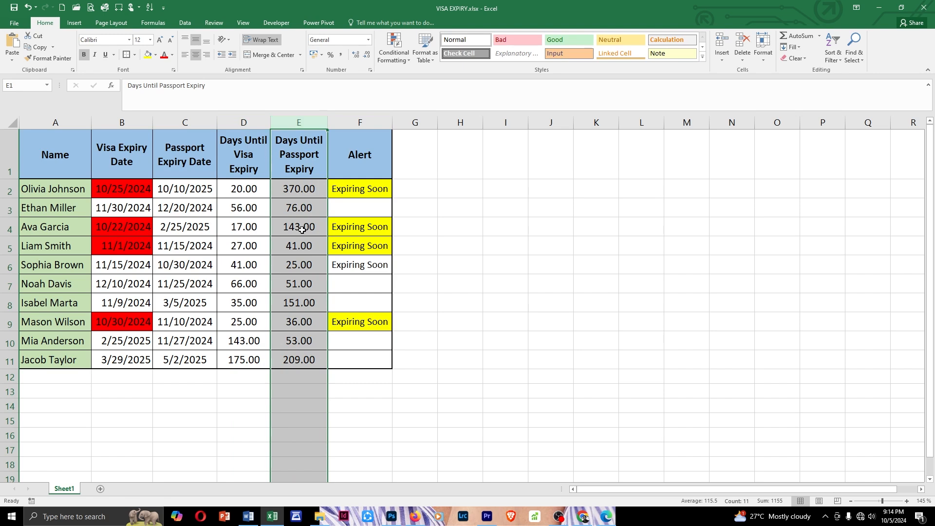
click(360, 123)
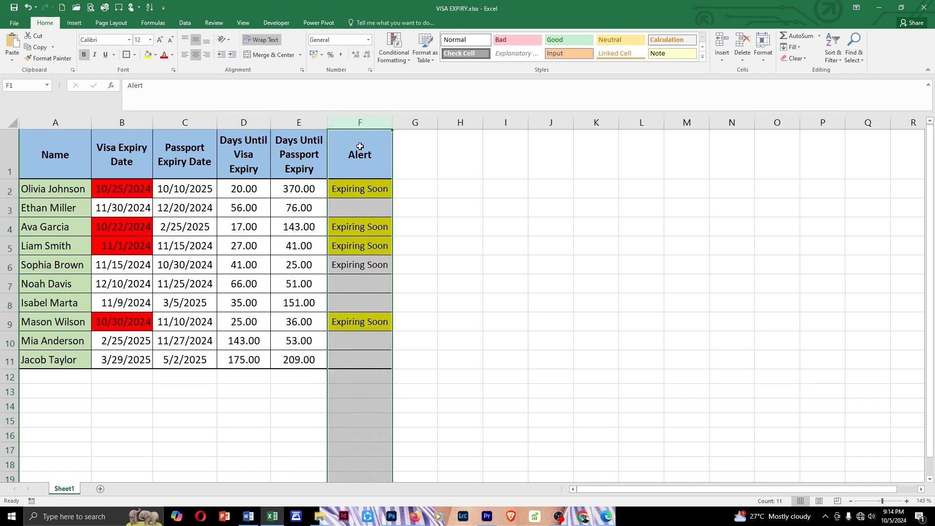
click(356, 189)
click(354, 125)
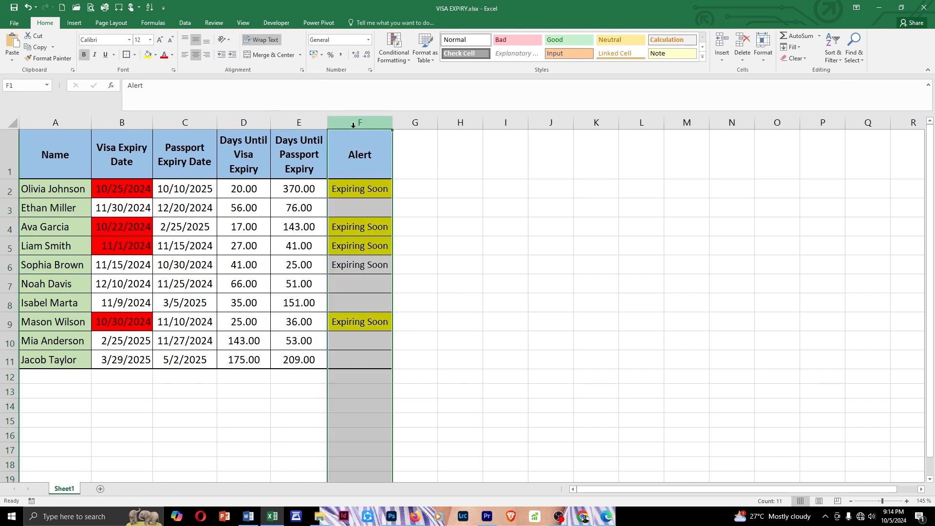
click(356, 245)
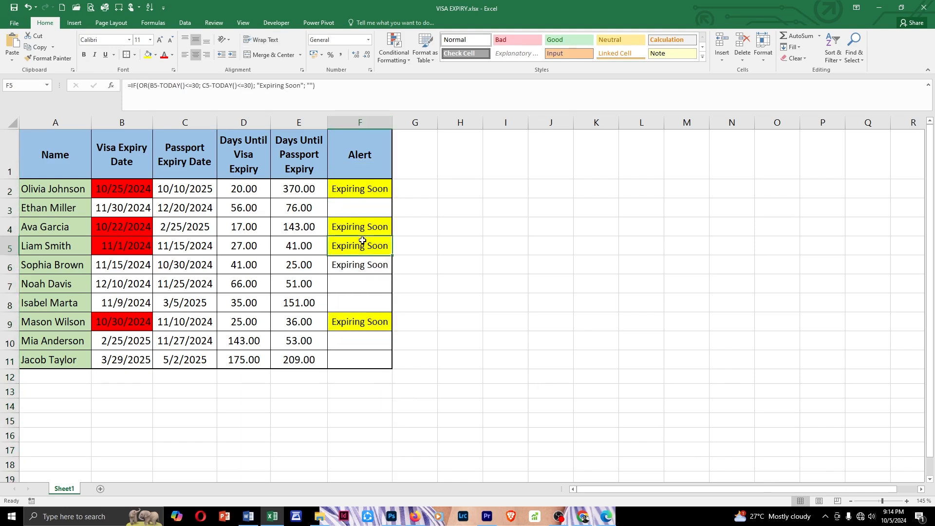
click(361, 189)
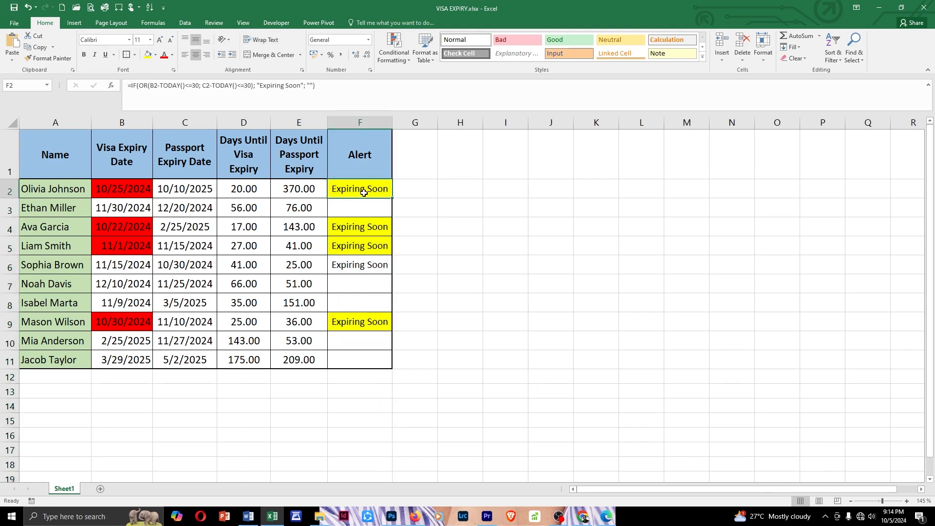
click(363, 227)
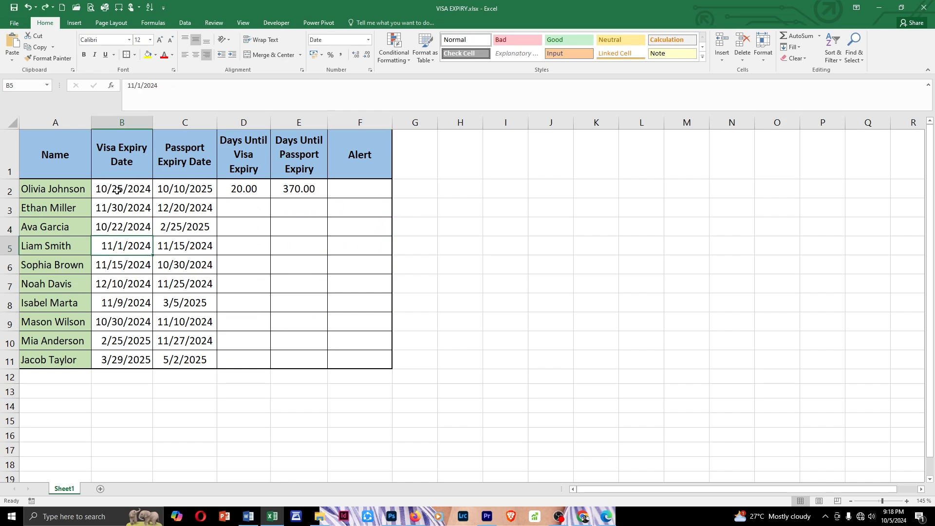
Format the visa and passport expiry dates in B2:C11 as Short Date
drag(117, 190, 183, 228)
key(ctrl+space)
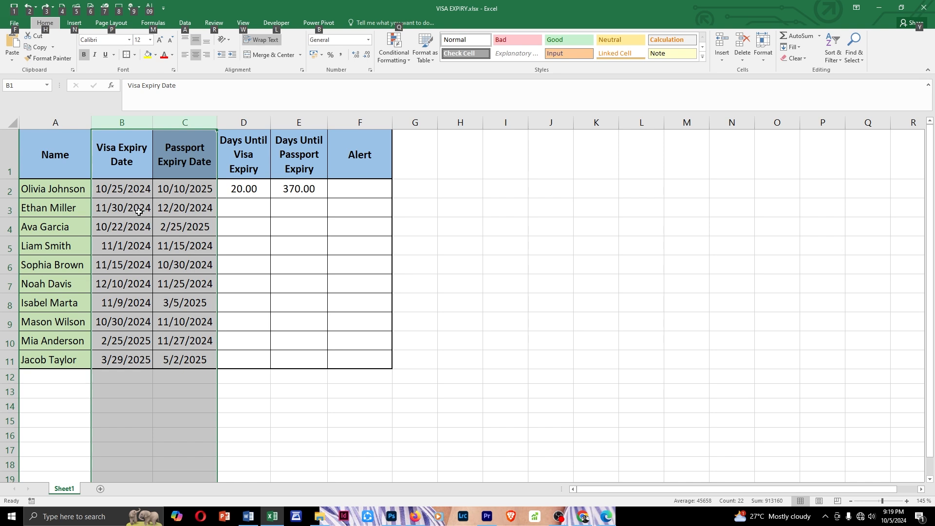
key(alt)
click(128, 197)
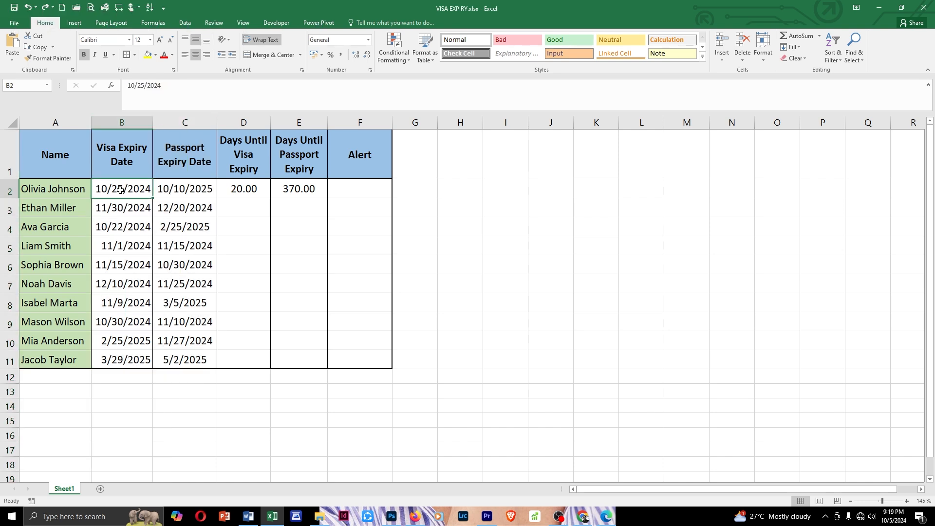
drag(122, 191, 190, 359)
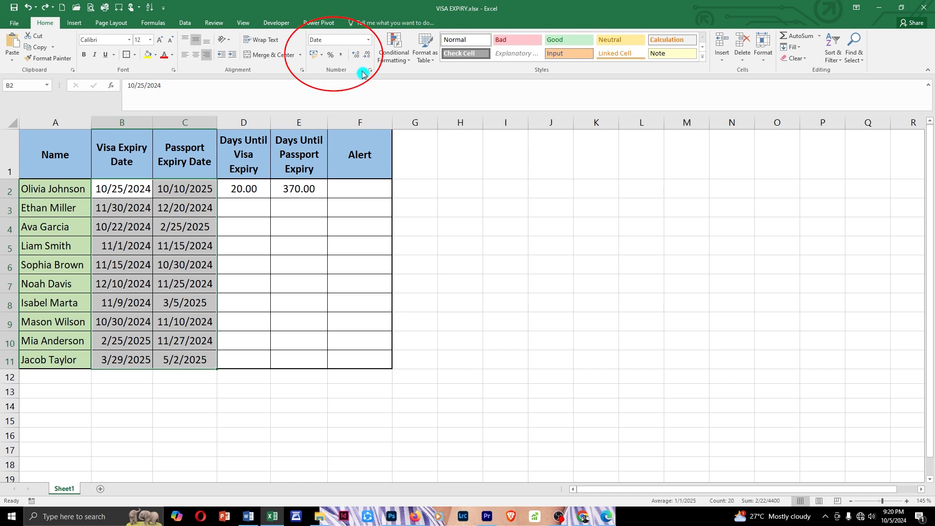
click(368, 40)
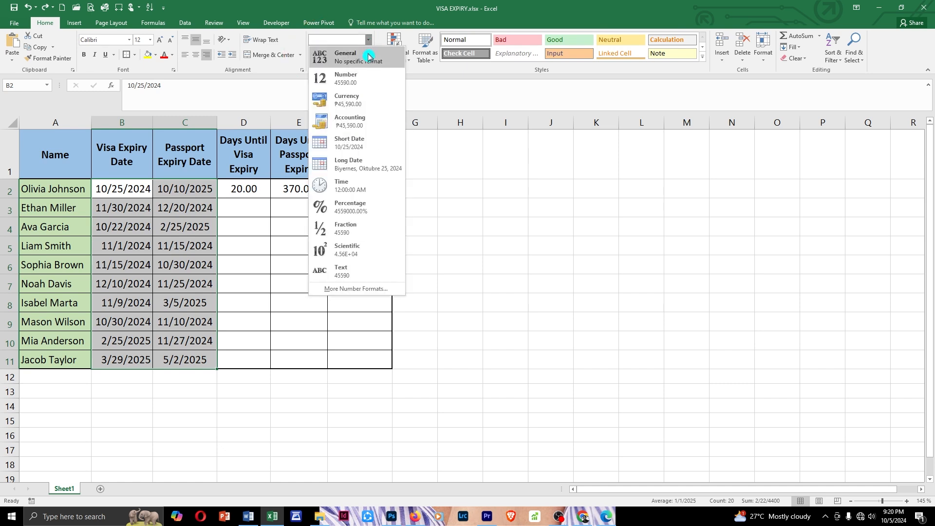
click(371, 143)
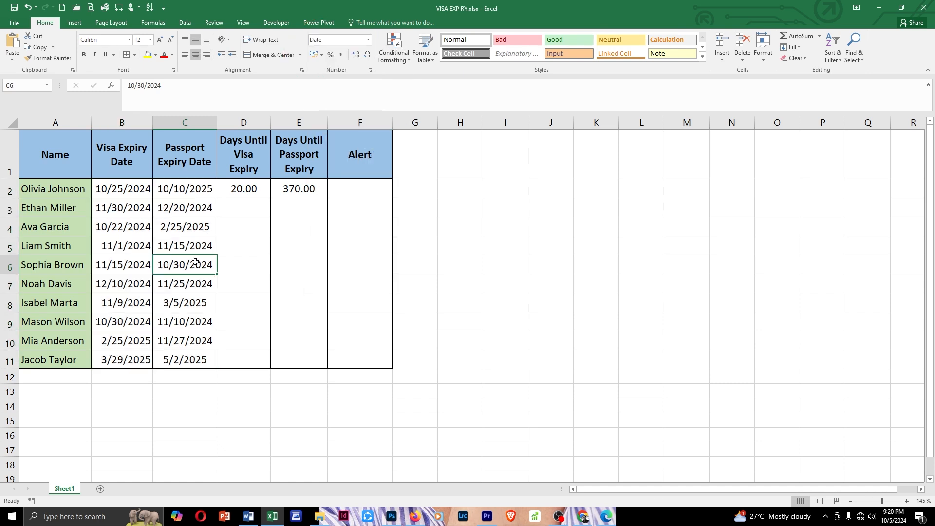
drag(122, 194, 184, 357)
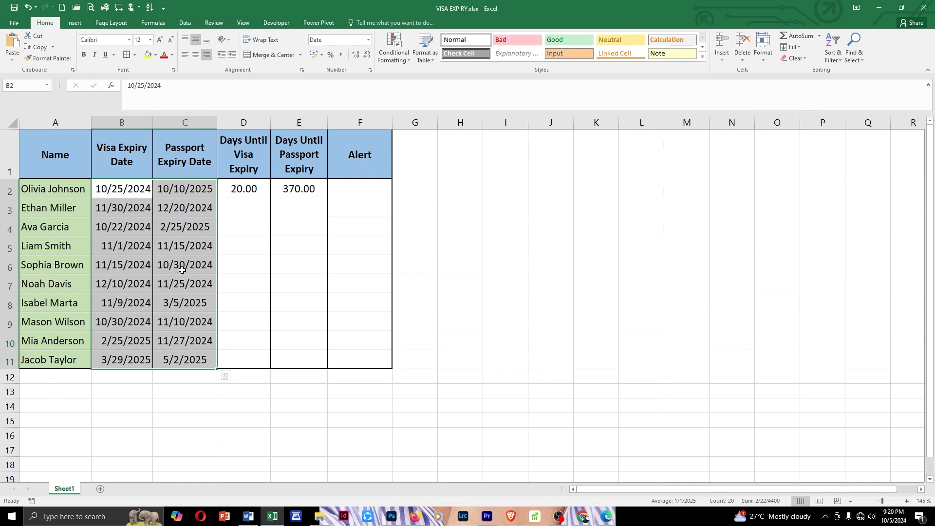
Enter the formula =B2-TODAY() in D2 to calculate the days until visa expiry
double_click(244, 191)
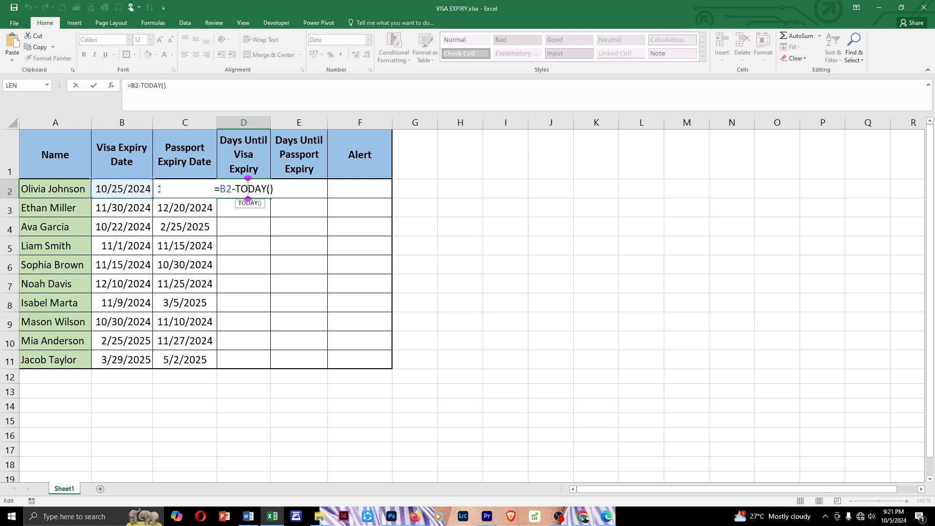
drag(219, 189, 233, 189)
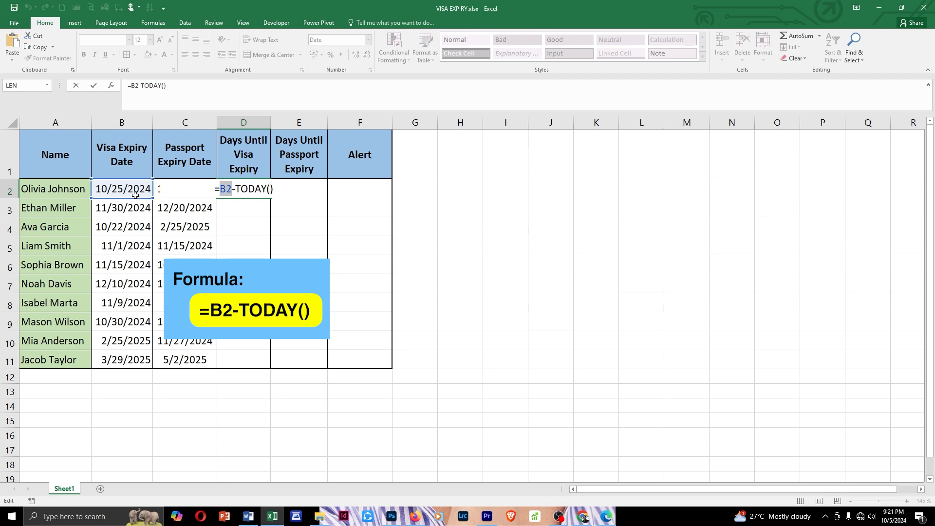
drag(235, 189, 262, 189)
click(267, 189)
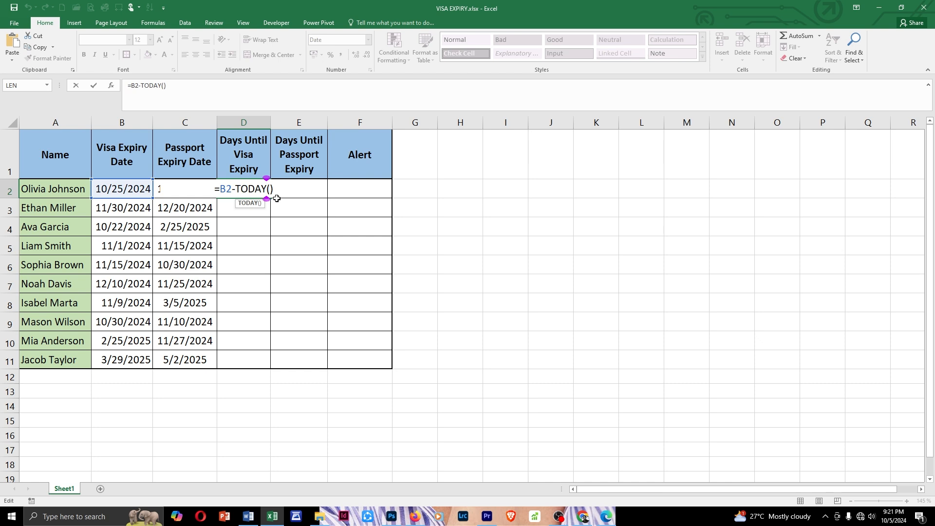
key(Return)
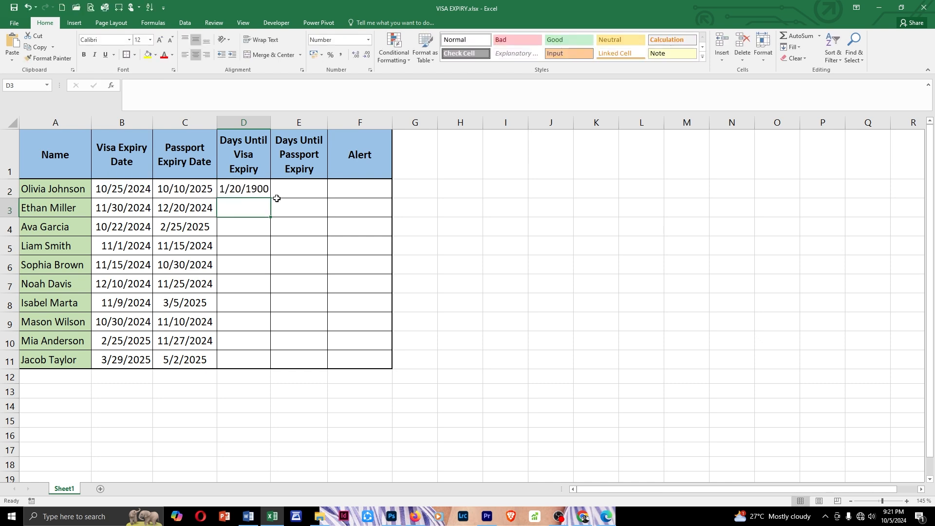
Format D2:D11 as Number without decimal places and fill the D2 formula down to D11
drag(255, 189, 254, 363)
click(368, 39)
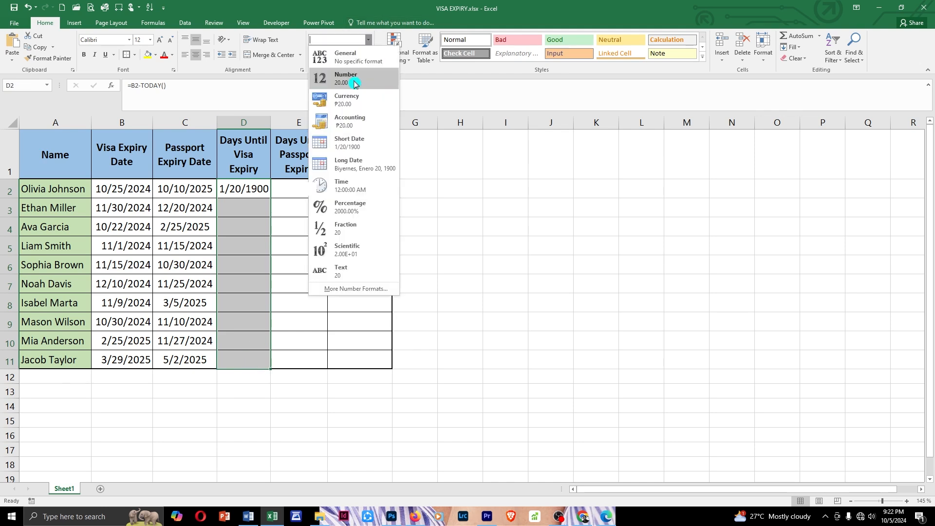
click(354, 83)
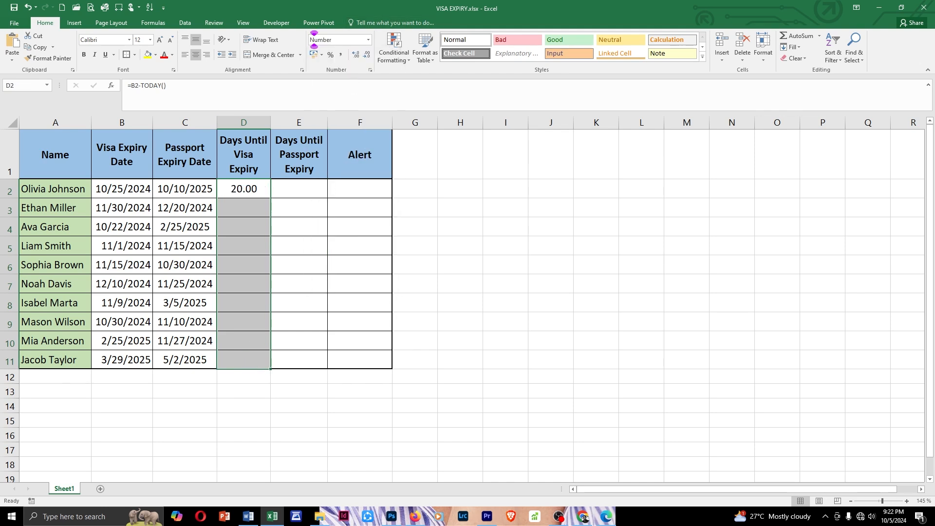
click(368, 57)
click(368, 57)
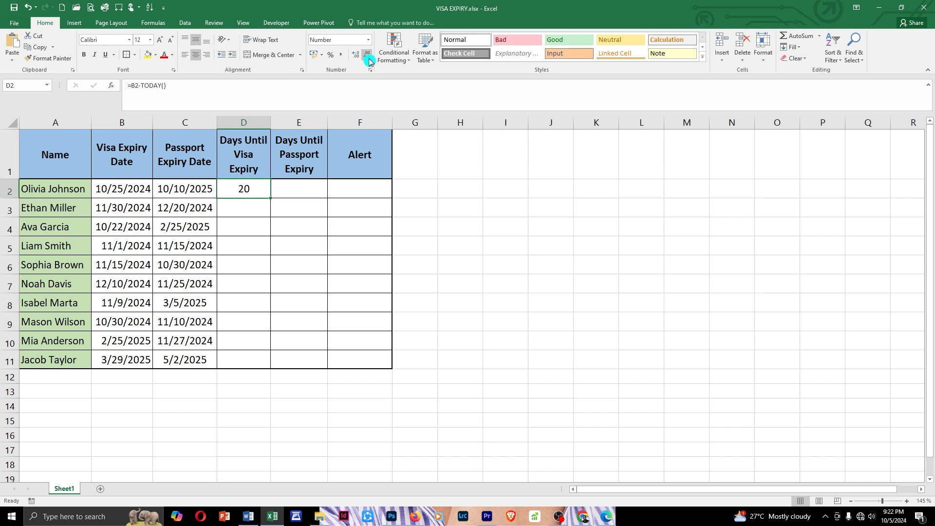
double_click(271, 198)
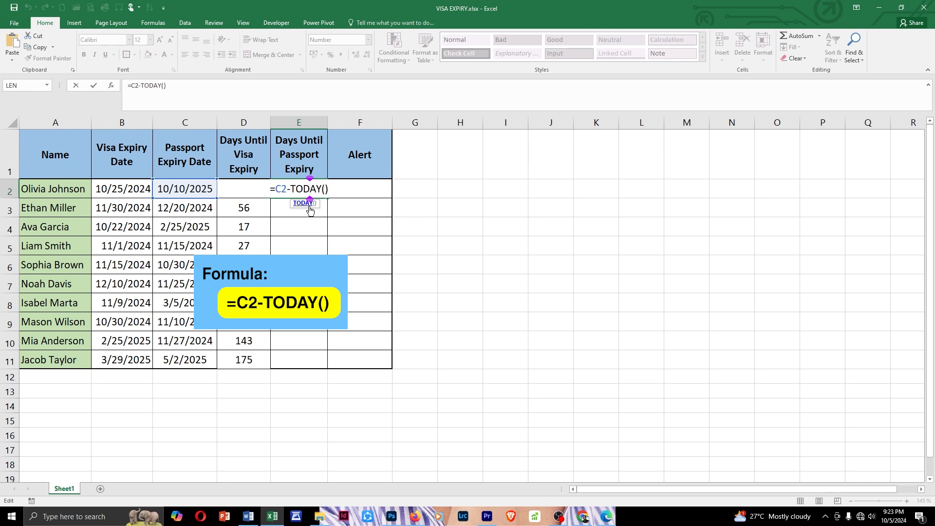
Enter the formula =C2-TODAY() in E2 to calculate the days until passport expiry
click(275, 189)
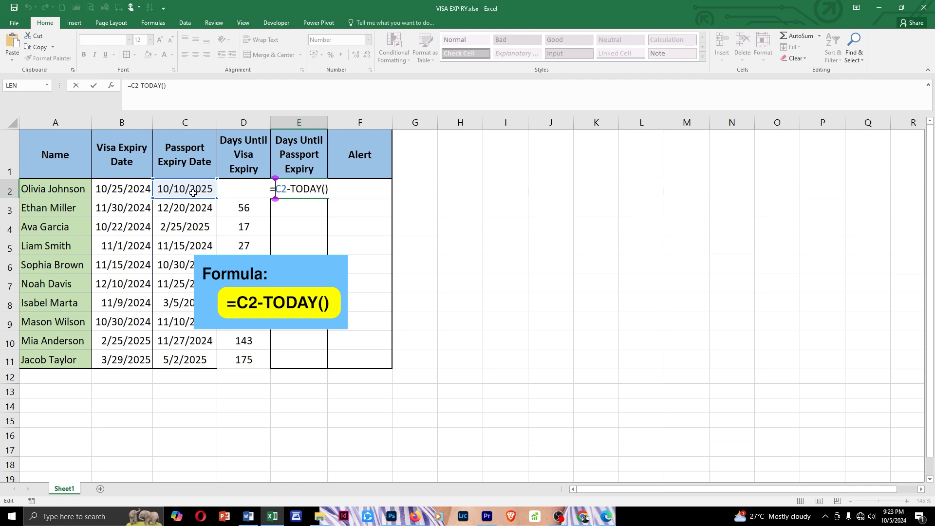
key(Right)
key(Right)
key(Right)
key(Right)
key(Right)
key(Right)
key(Right)
key(Right)
key(Right)
key(Right)
key(Return)
Remove the decimal places from E2 and fill its formula down to E11
key(Up)
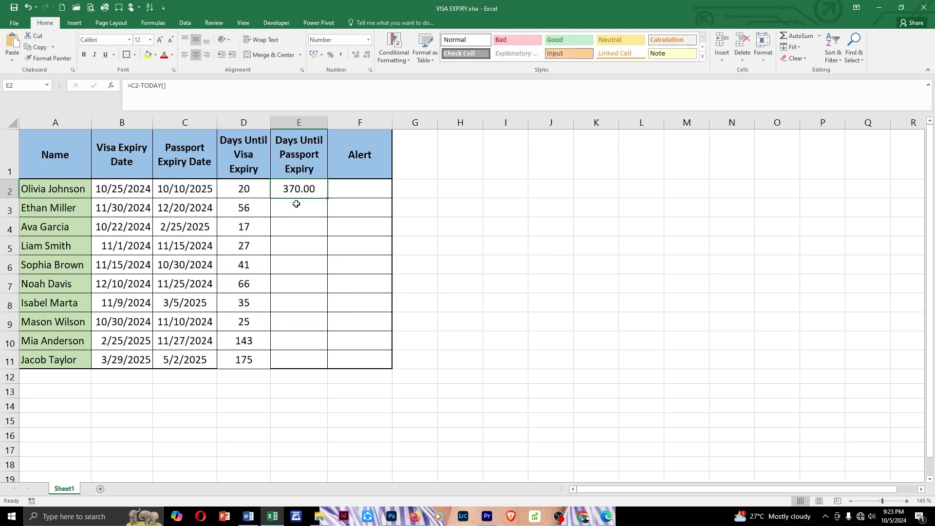
click(367, 58)
click(367, 58)
click(184, 194)
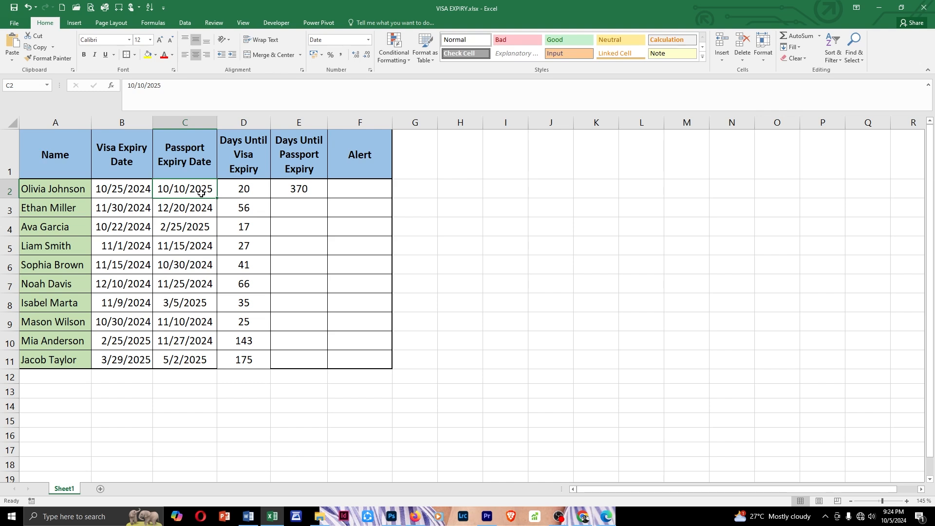
click(304, 192)
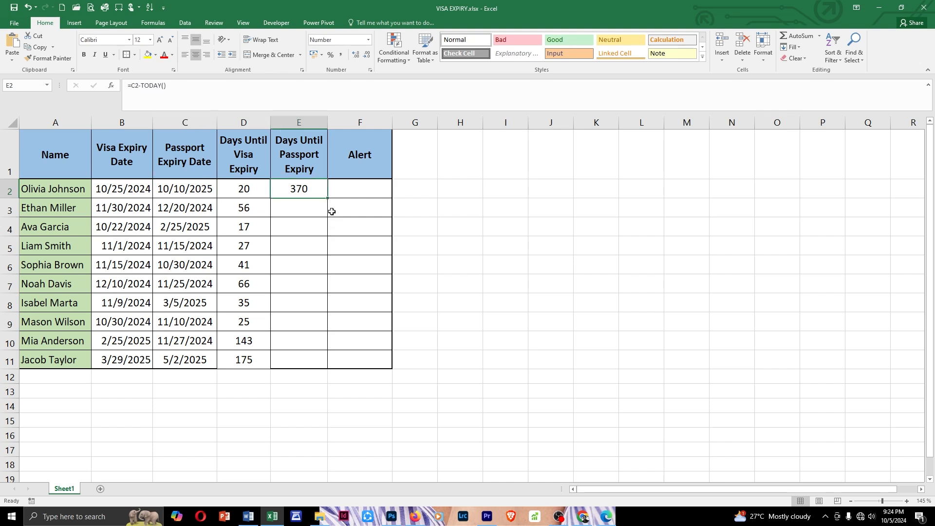
double_click(327, 197)
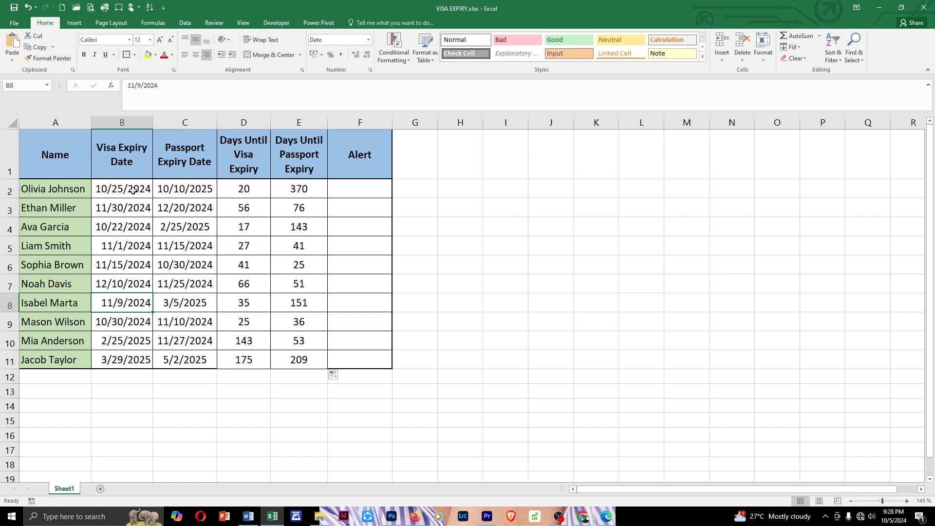
Add a conditional formatting rule to B2:B11 with the formula =AND(B2<>"", B2-TODAY()<=30) and a red fill
drag(133, 191, 142, 358)
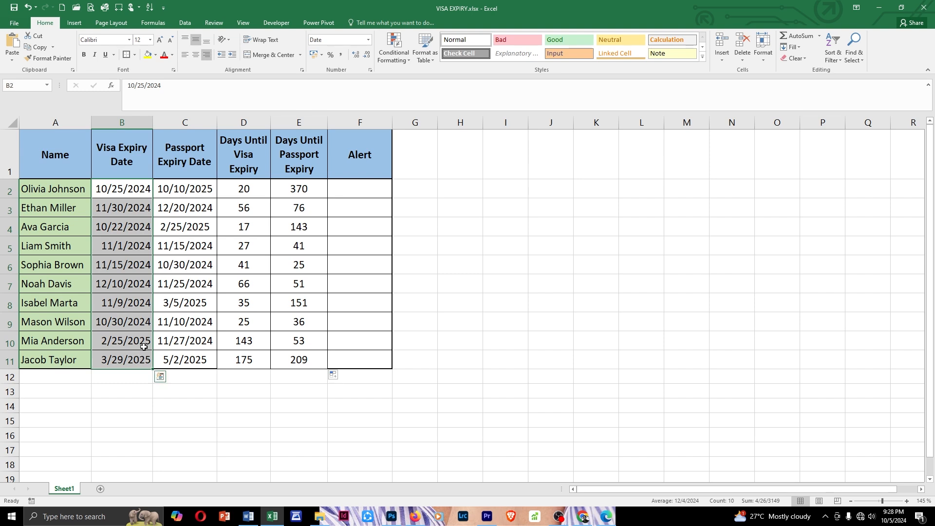
click(409, 64)
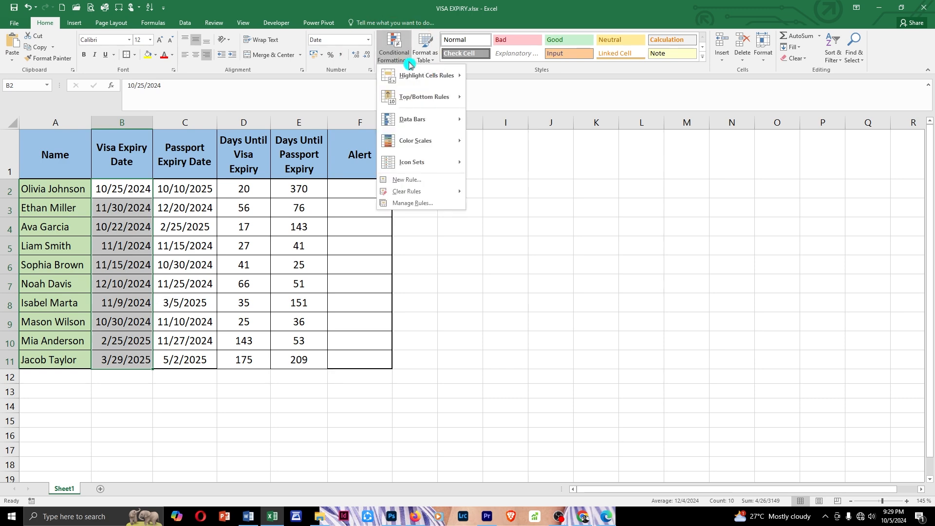
click(423, 184)
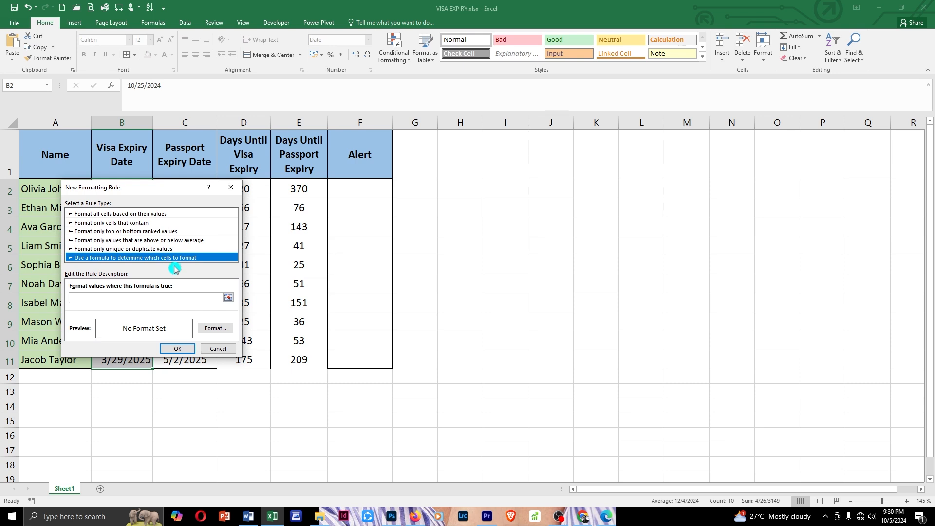
click(121, 298)
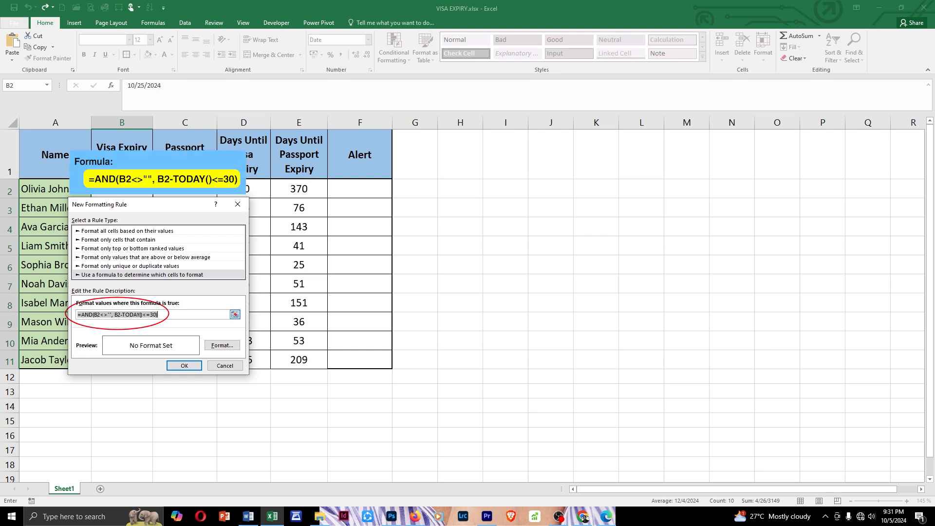
click(229, 349)
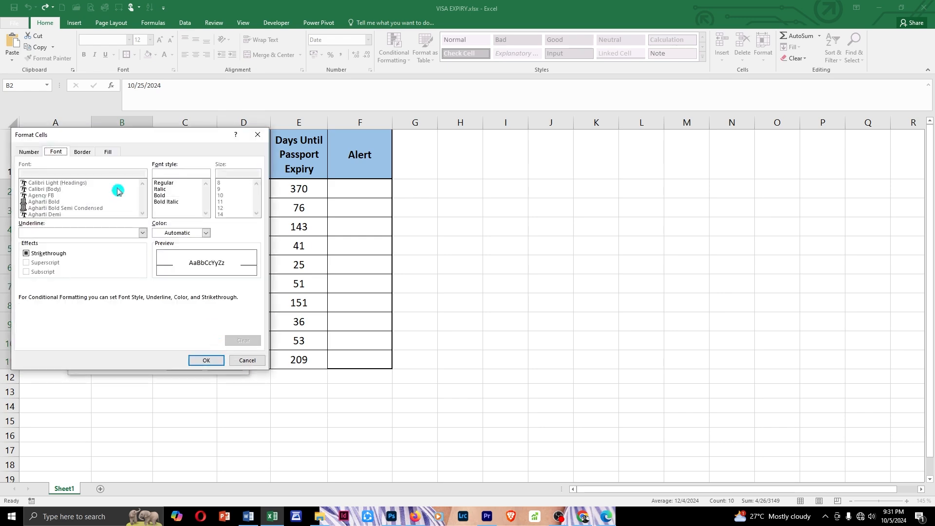
click(108, 156)
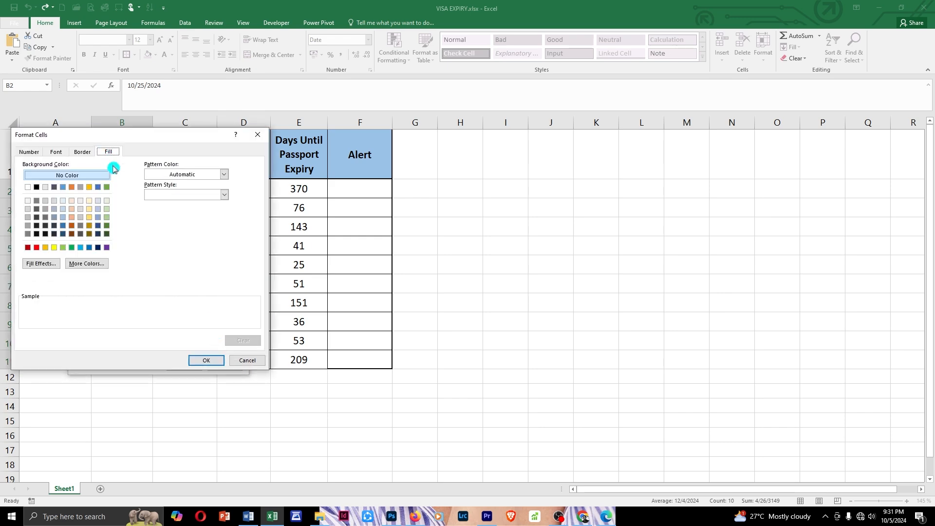
click(37, 248)
click(206, 361)
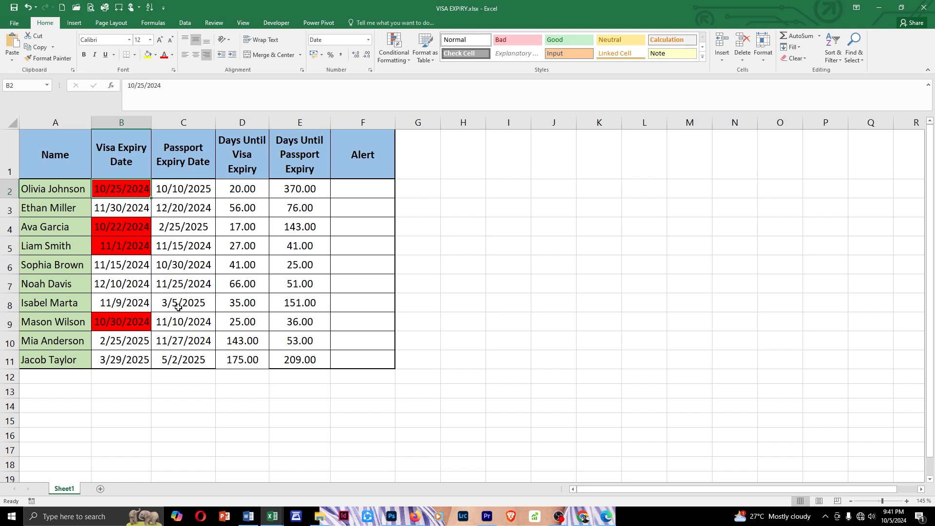
click(134, 199)
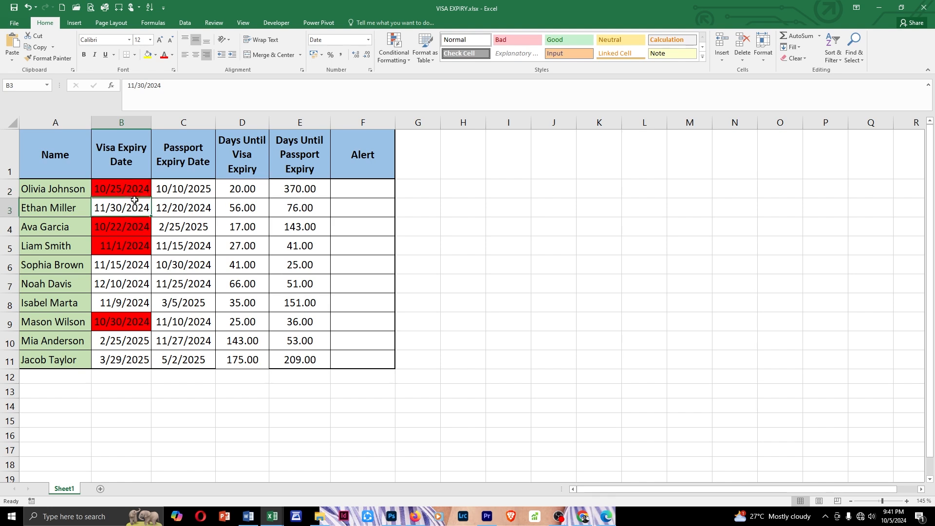
click(132, 190)
click(131, 225)
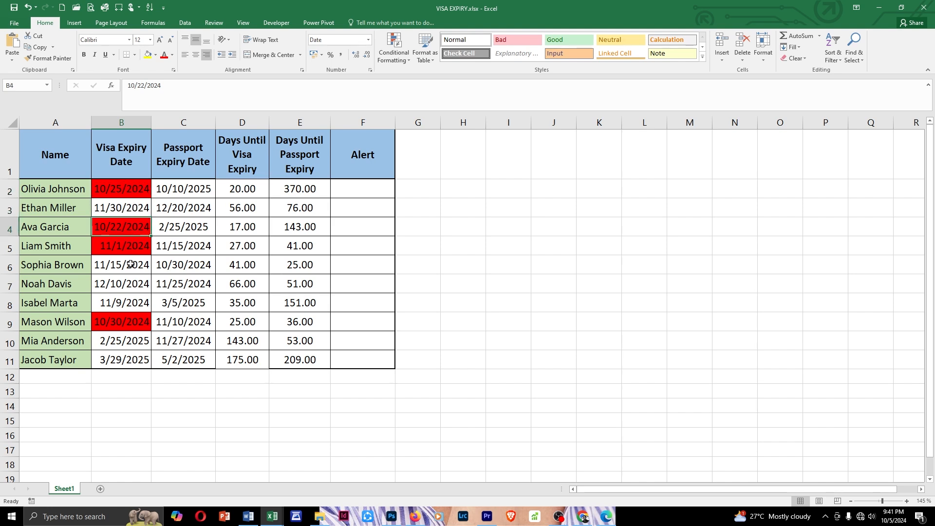
click(132, 252)
click(126, 322)
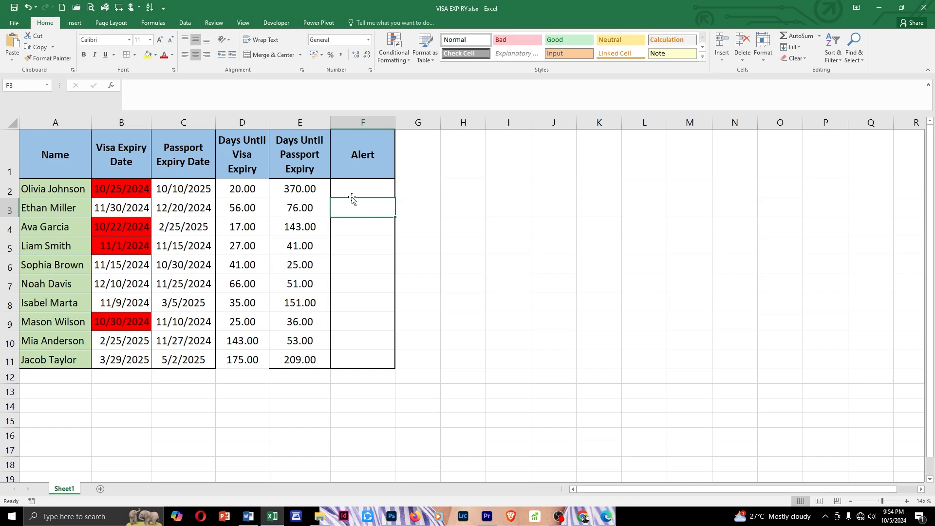
Enter the formula =IF(OR(B2-TODAY()<=30; C2-TODAY()<=30); "Expiring Soon"; "") in F2 under Alert
click(355, 161)
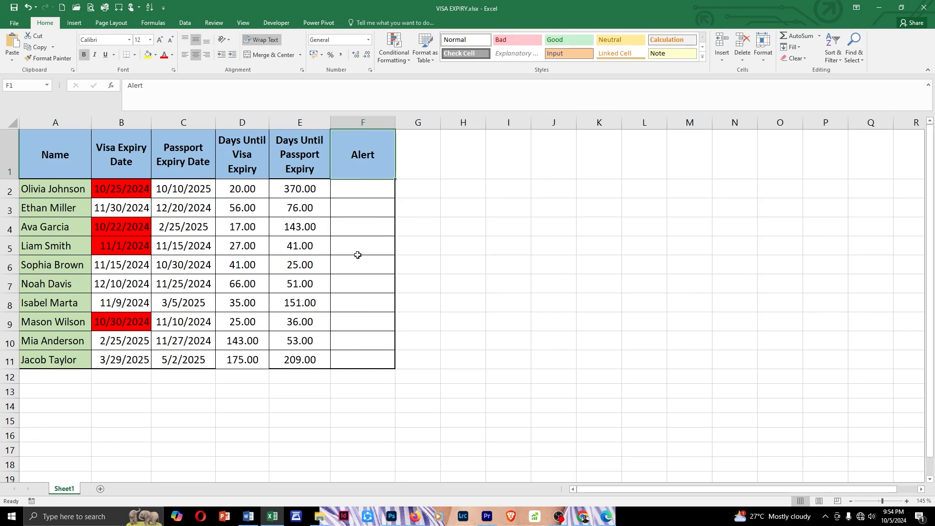
key(ctrl+shift+Down)
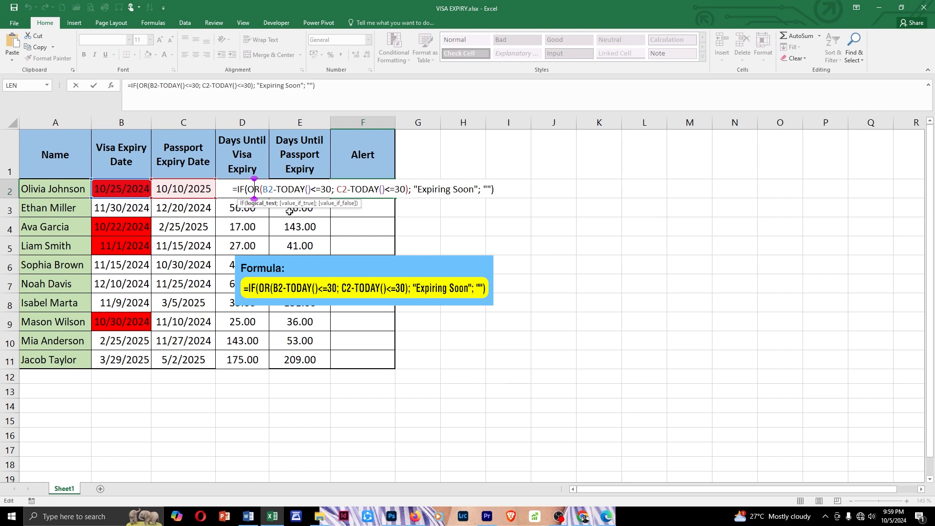
key(Left)
key(Left)
key(Left)
key(Left)
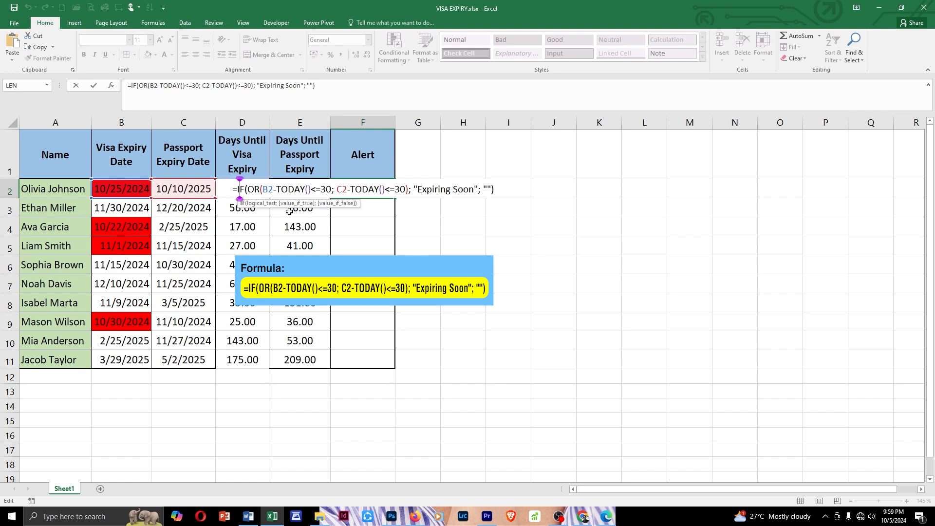
key(Right)
key(Right)
key(Right)
key(Right)
key(Right)
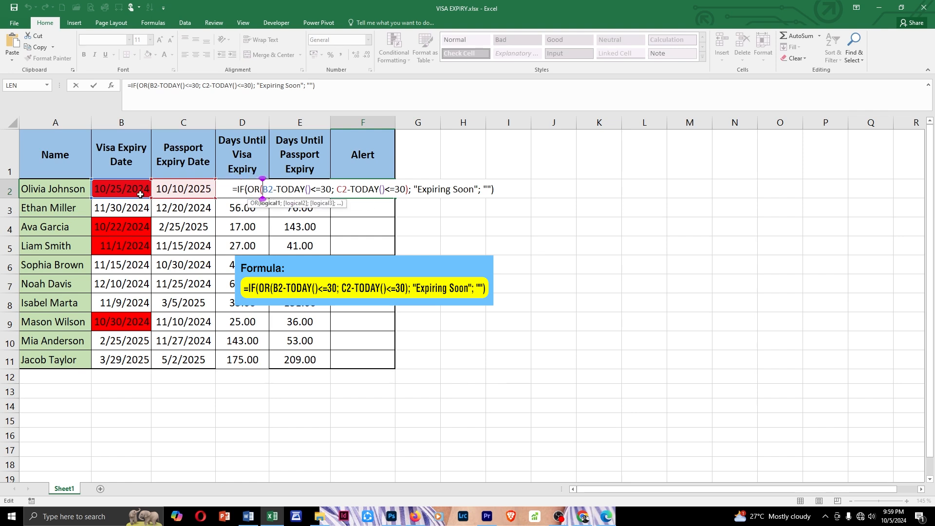
key(Right)
key(Right)
key(Right)
key(Right)
key(Right)
key(Right)
key(Right)
key(Right)
key(Right)
key(Right)
key(Right)
key(Right)
key(Right)
key(Right)
key(Right)
key(Right)
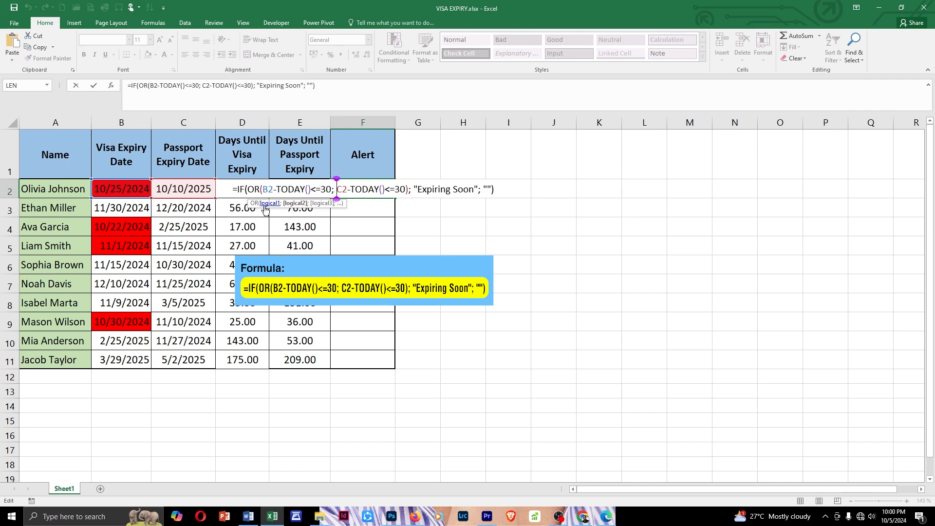
key(Right)
key(Right)
key(Right)
key(Right)
key(Right)
key(Right)
key(Right)
key(Right)
key(Right)
key(Right)
key(Right)
key(Right)
key(Right)
key(Right)
key(Right)
key(Right)
key(Right)
key(Right)
key(Right)
key(Right)
key(Right)
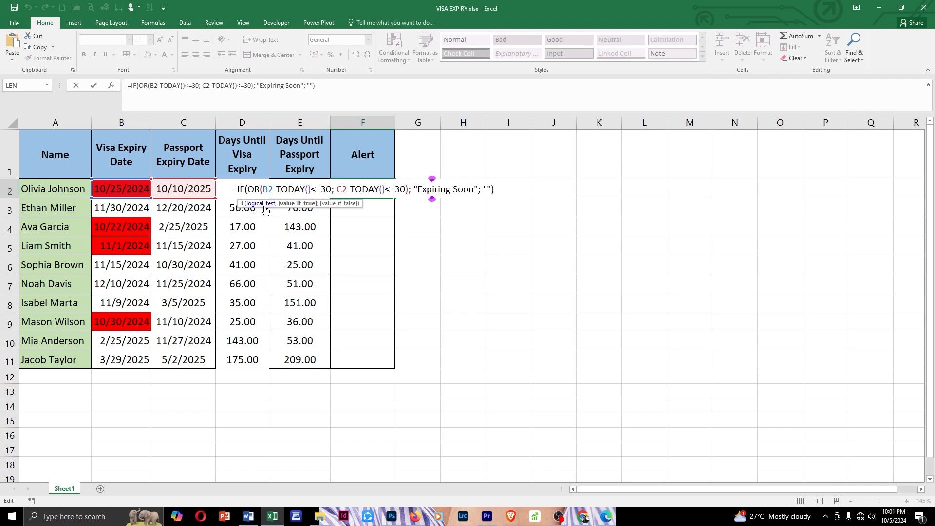
key(Return)
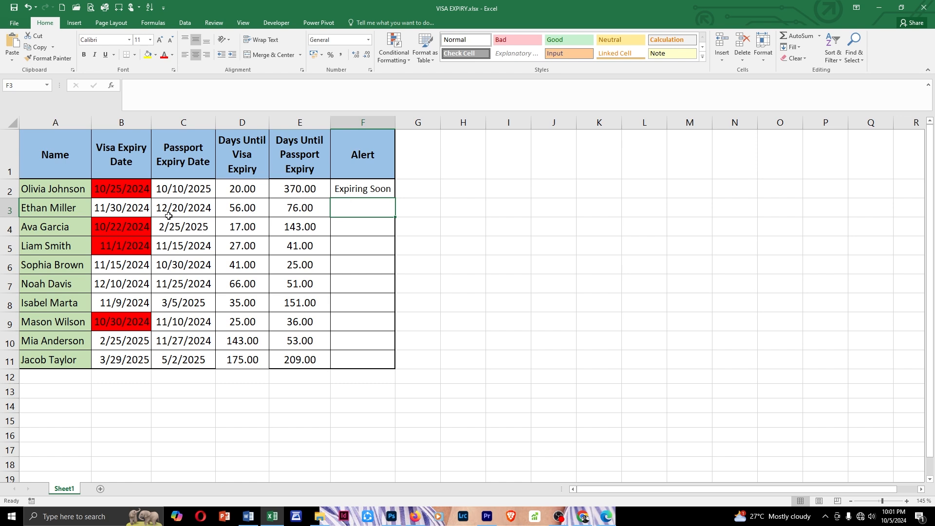
Fill the alert formula in F2 down to F9
click(140, 193)
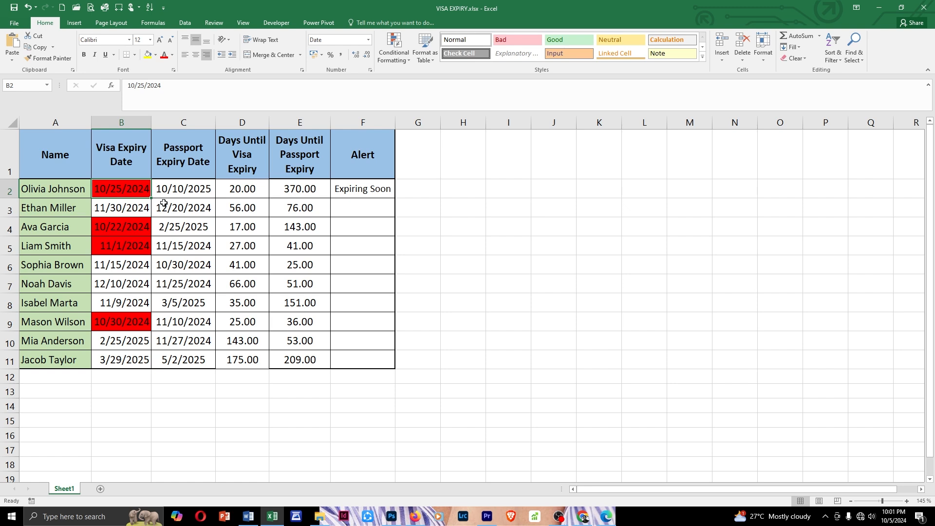
click(374, 192)
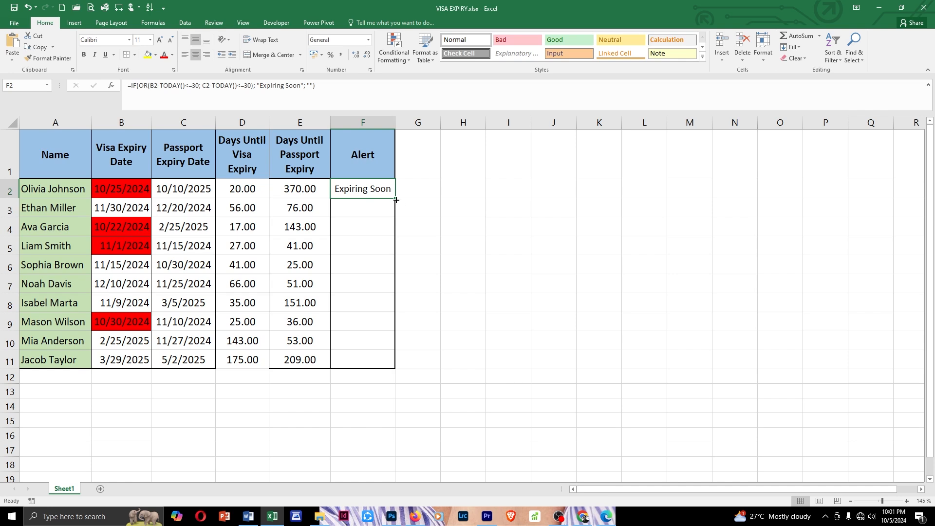
double_click(394, 198)
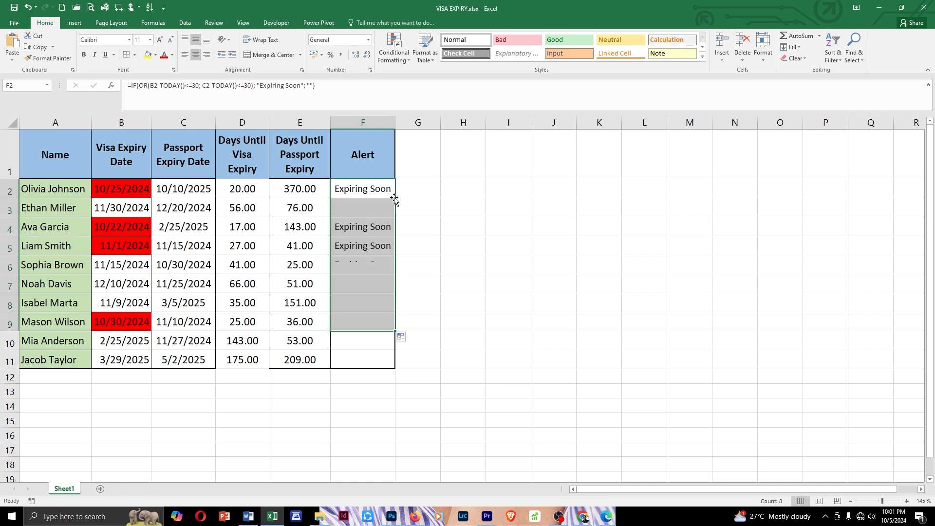
click(139, 234)
click(138, 244)
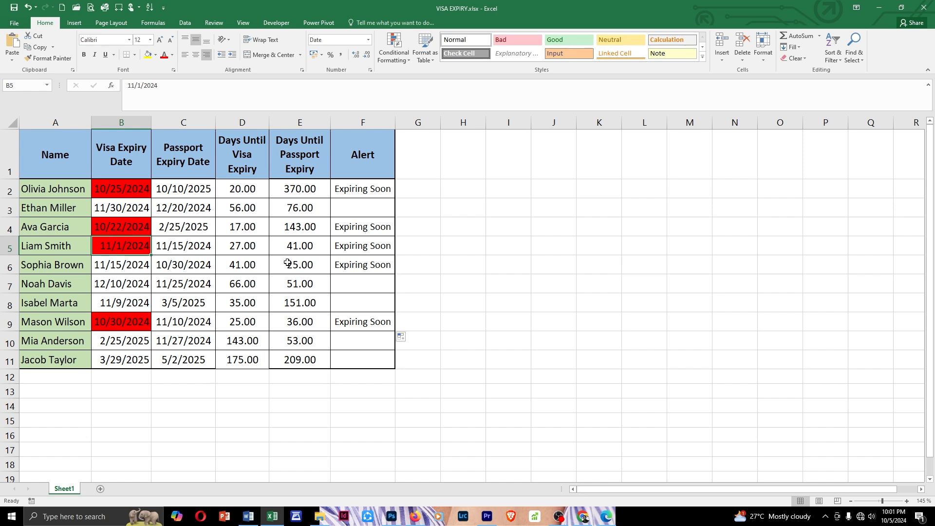
click(357, 229)
click(365, 271)
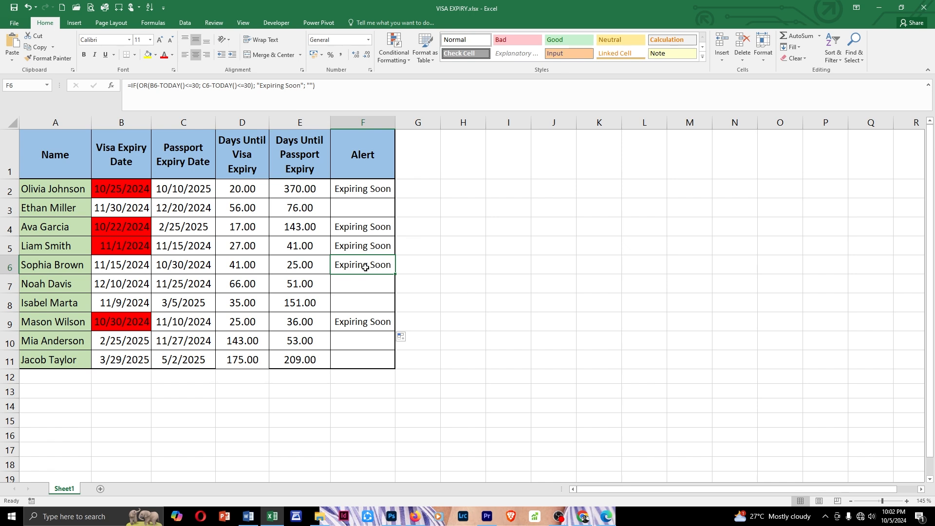
Start a formula-based conditional formatting rule for F2:F11 with the condition =F2="Expiring Soon"
drag(359, 189, 365, 358)
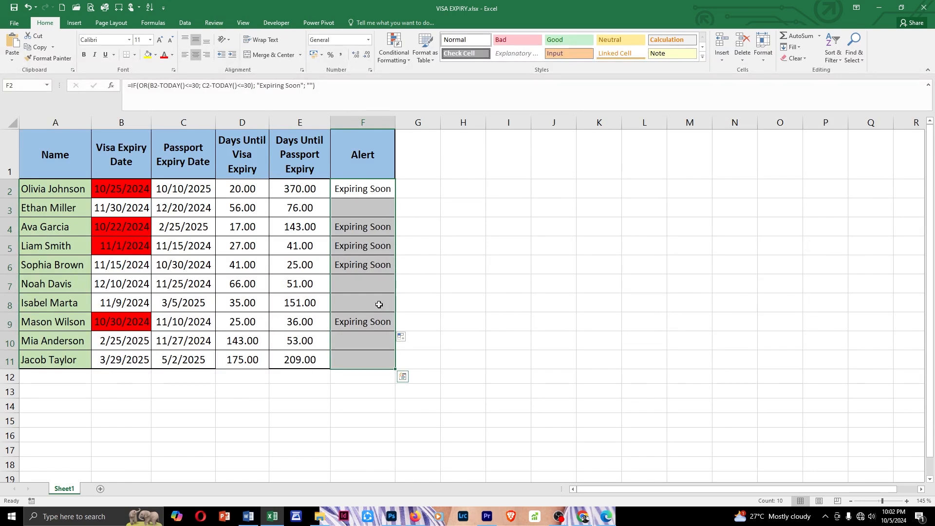
click(409, 61)
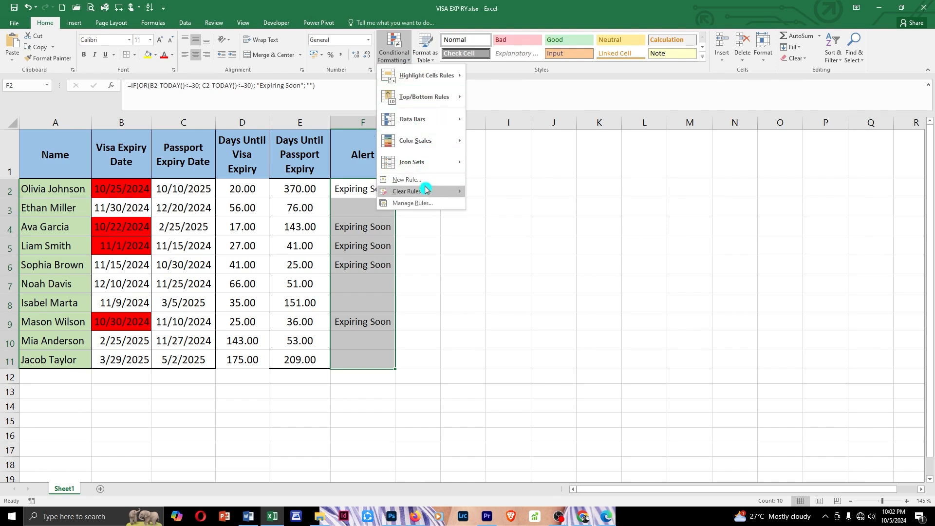
click(426, 185)
click(234, 296)
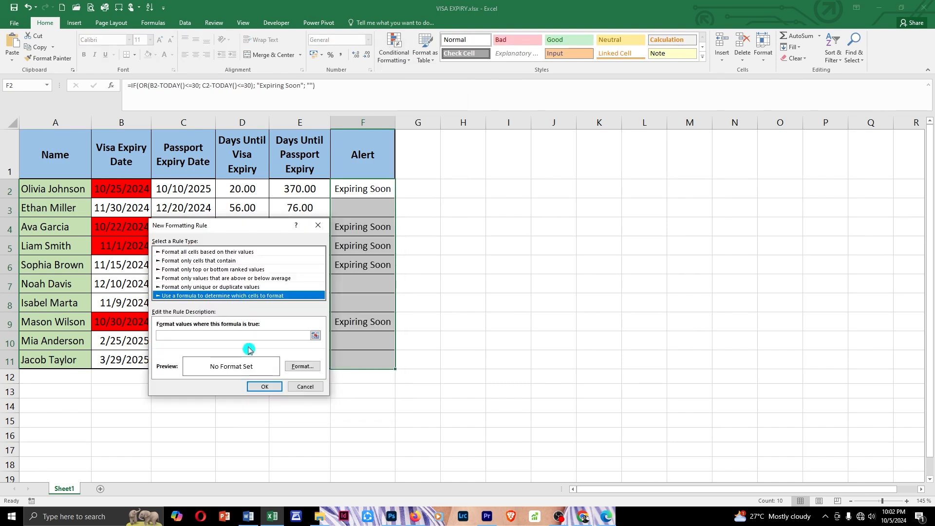
click(213, 336)
text(=F2="Expiring Soon")
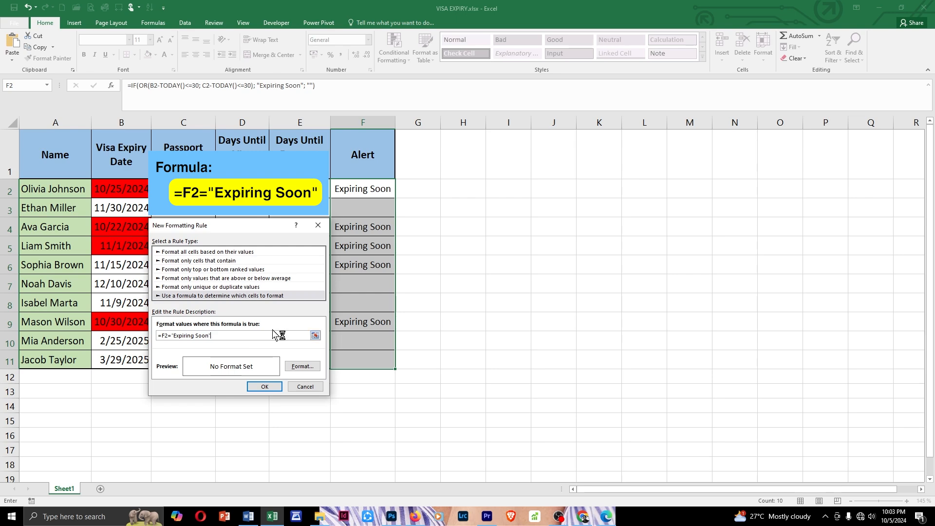
Set a yellow fill for the alert rule and apply it to the Alert cells
click(302, 366)
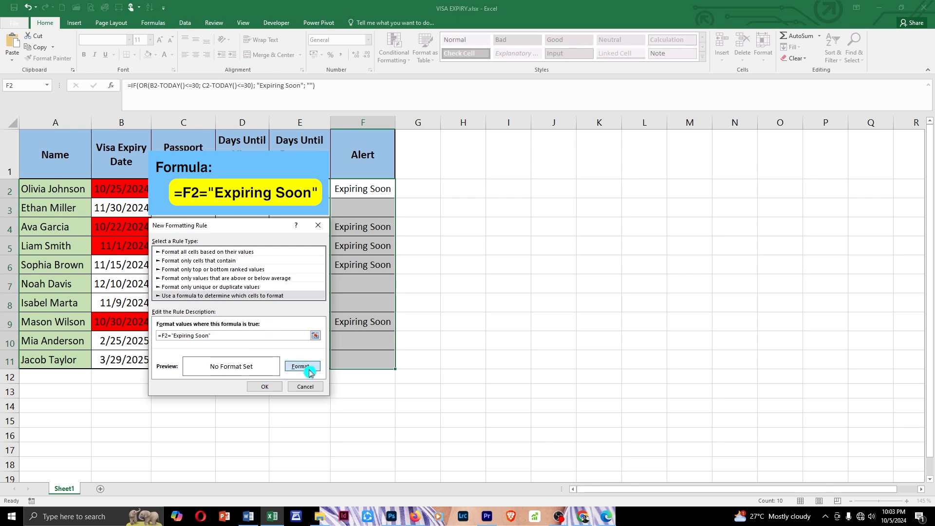
drag(145, 175, 189, 124)
click(151, 130)
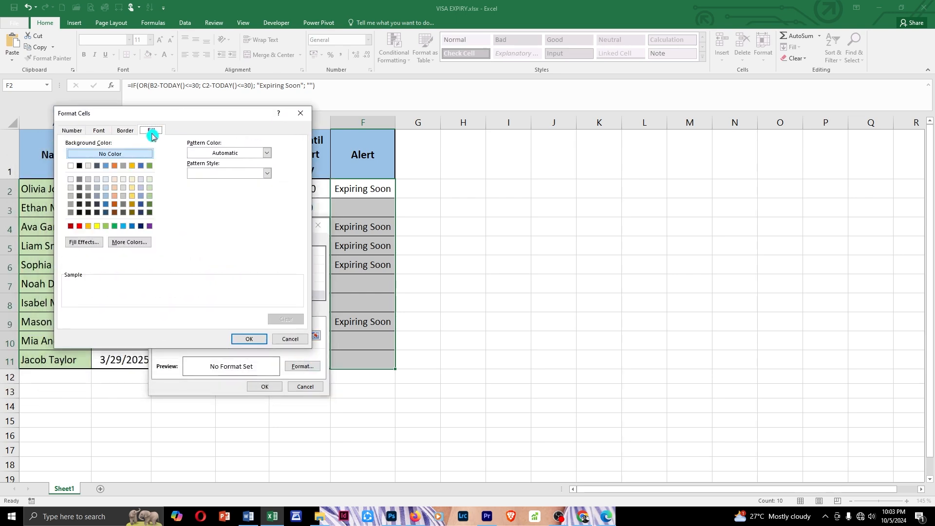
click(98, 226)
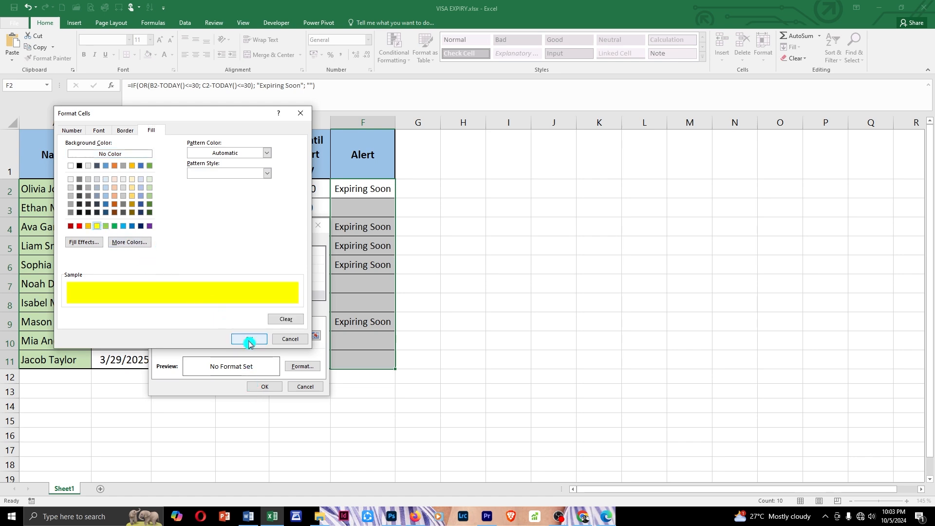
key(Return)
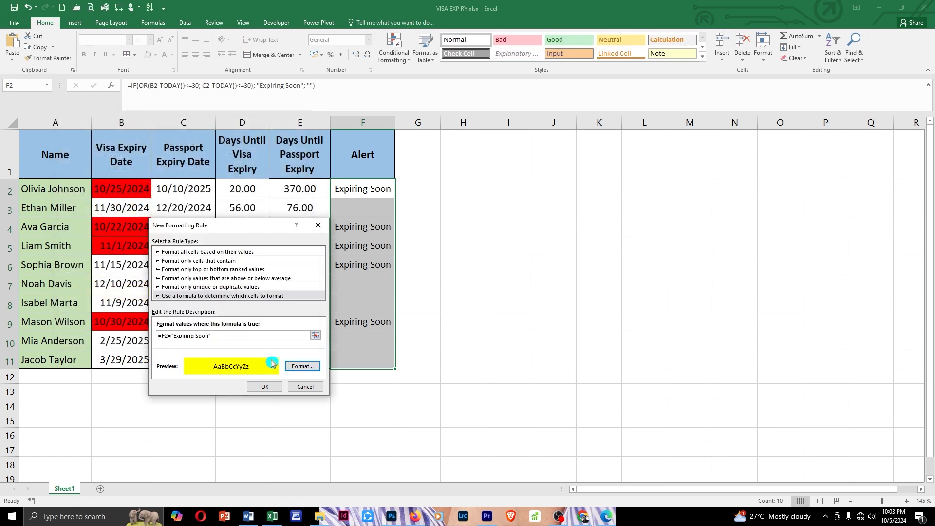
click(273, 387)
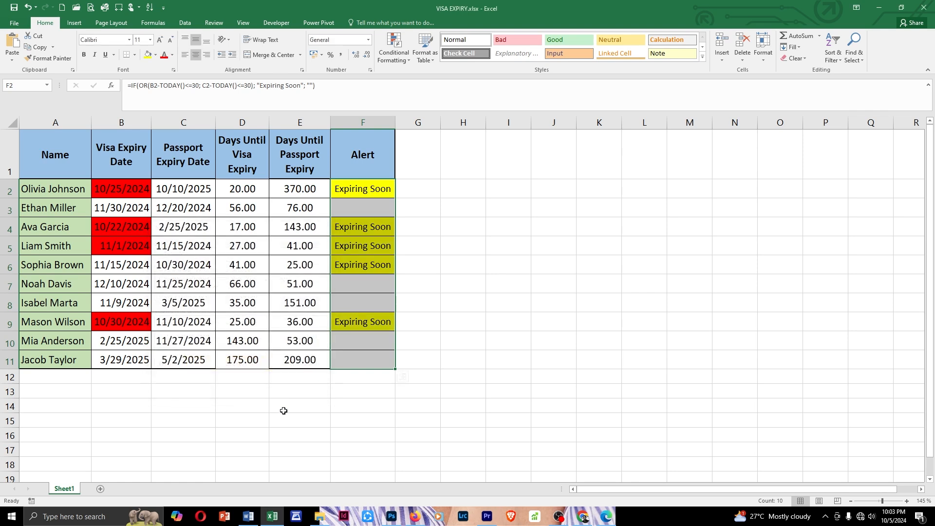
click(363, 302)
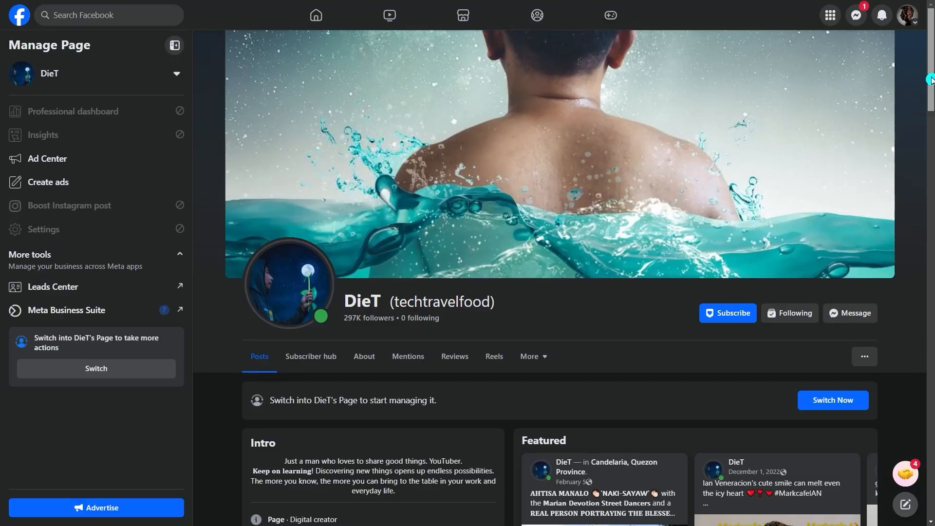
drag(931, 80, 930, 95)
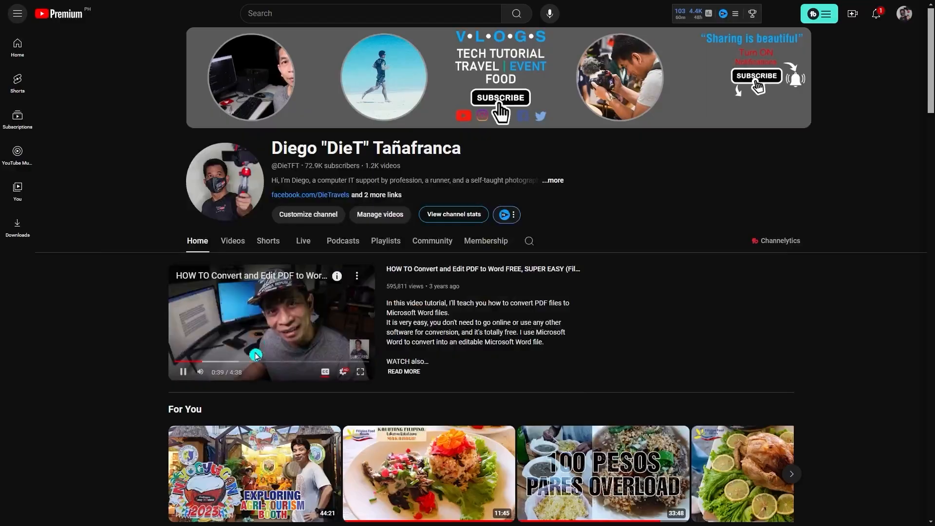
scroll(663, 359, down, 5)
scroll(662, 359, down, 10)
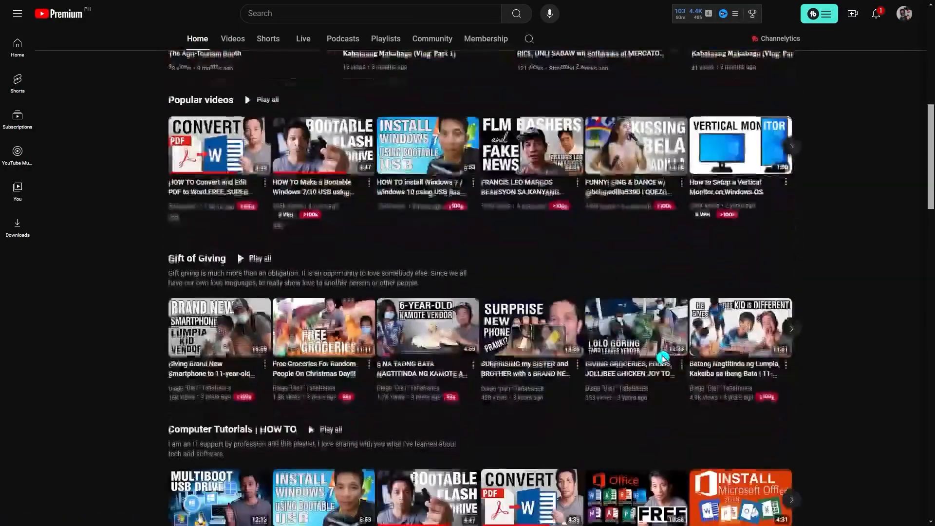
scroll(664, 360, down, 3)
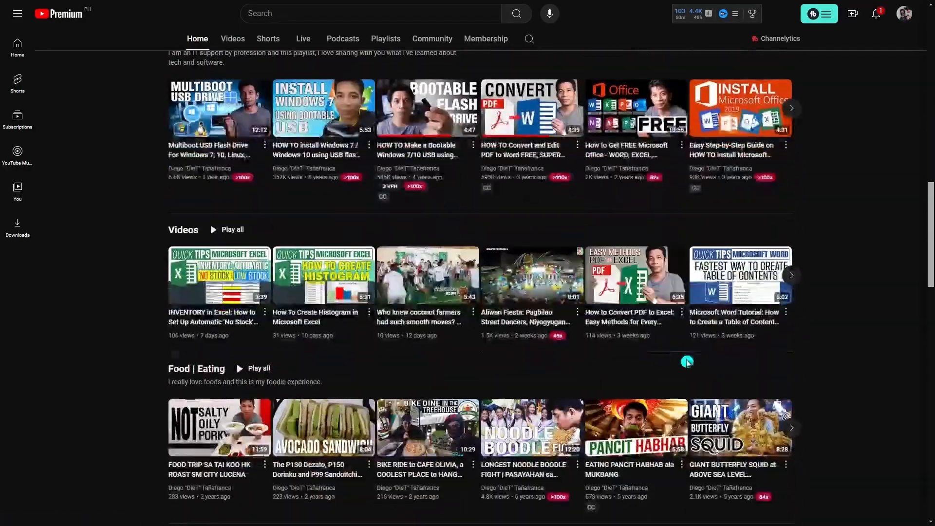